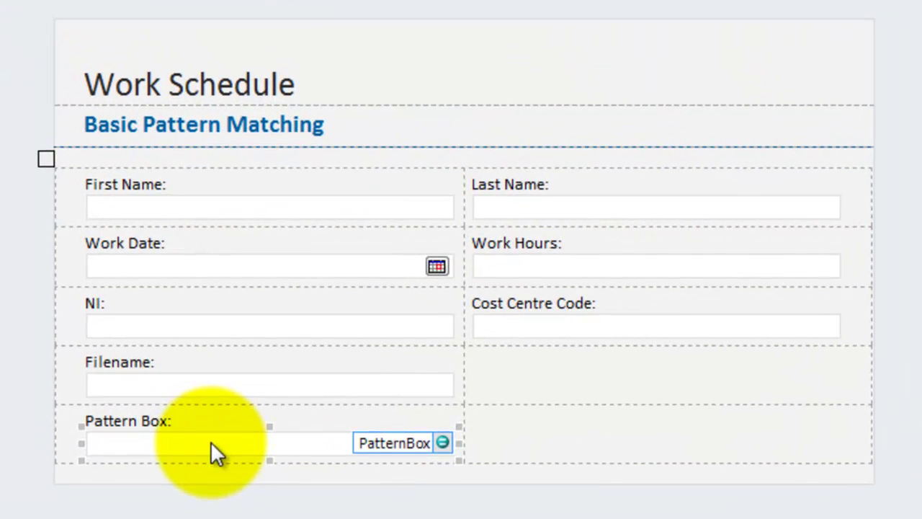
Add a validation rule named "Patter Test" to the Pattern Box field, with the ScreenTip "Invalid Pattern"
click(211, 443)
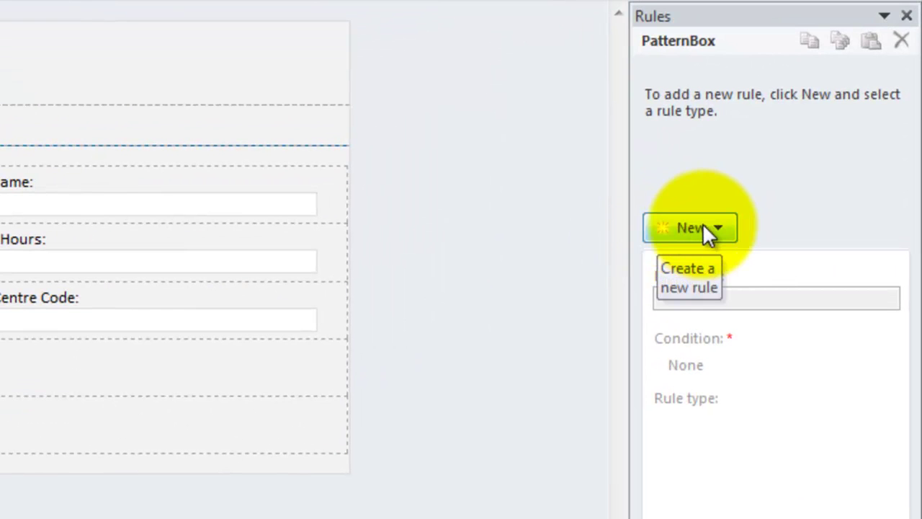
click(720, 225)
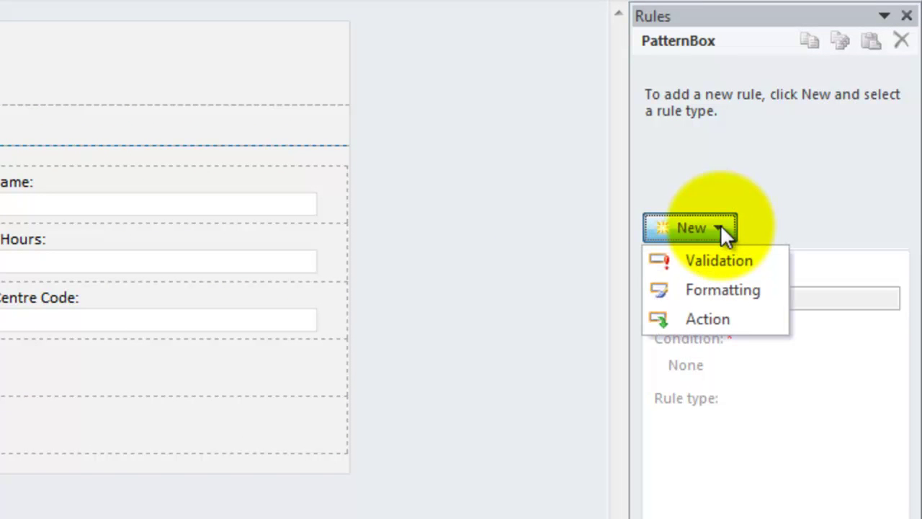
click(717, 261)
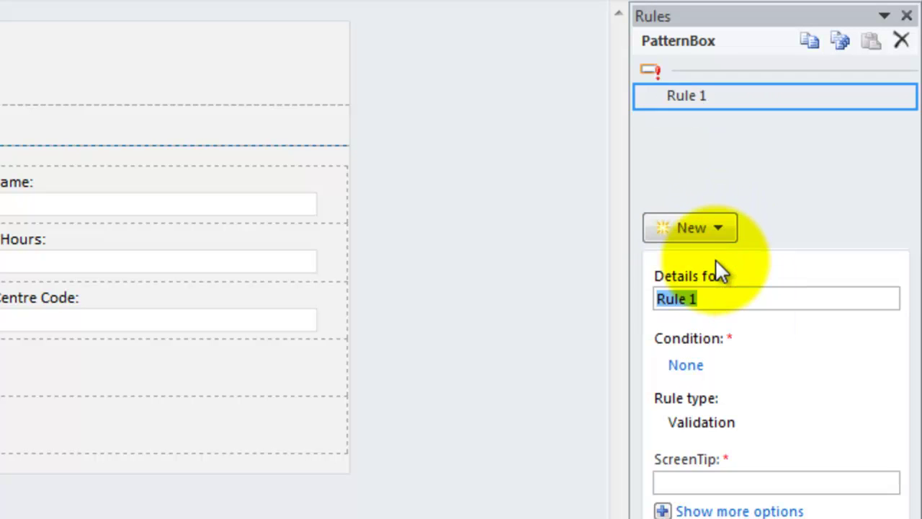
text(Patter Test)
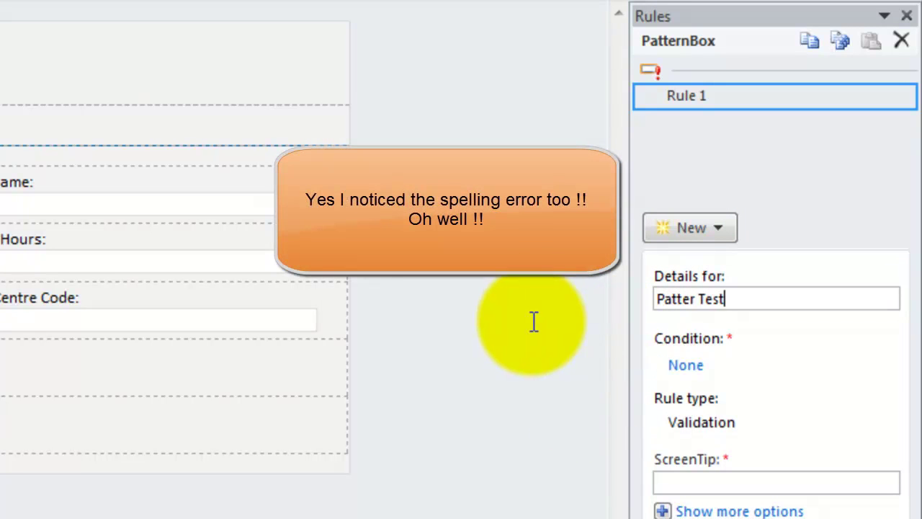
click(660, 485)
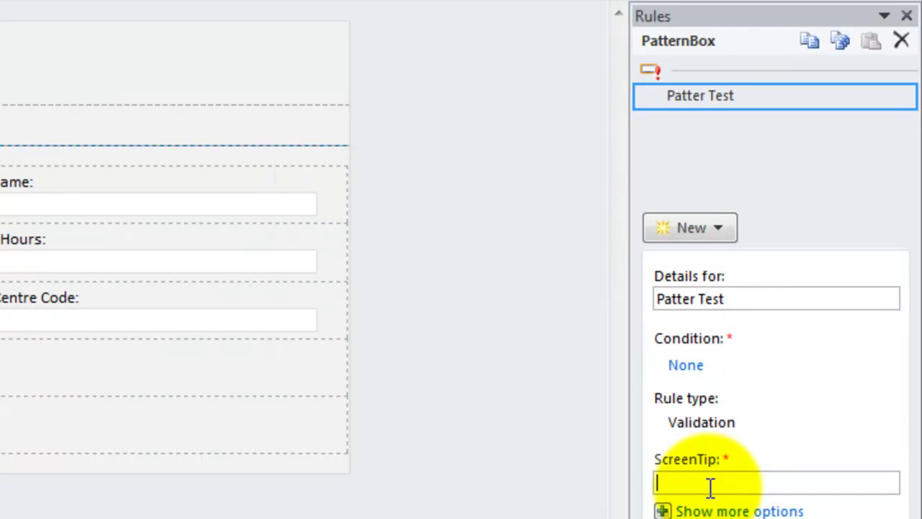
text(Invalid pattern)
Set the rule's condition so that PatternBox uses the "does not match pattern" operator
click(690, 366)
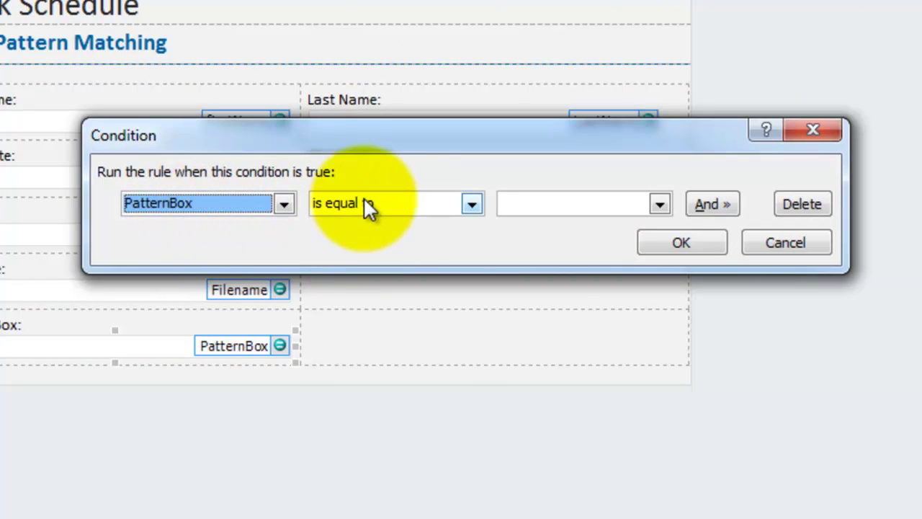
click(426, 203)
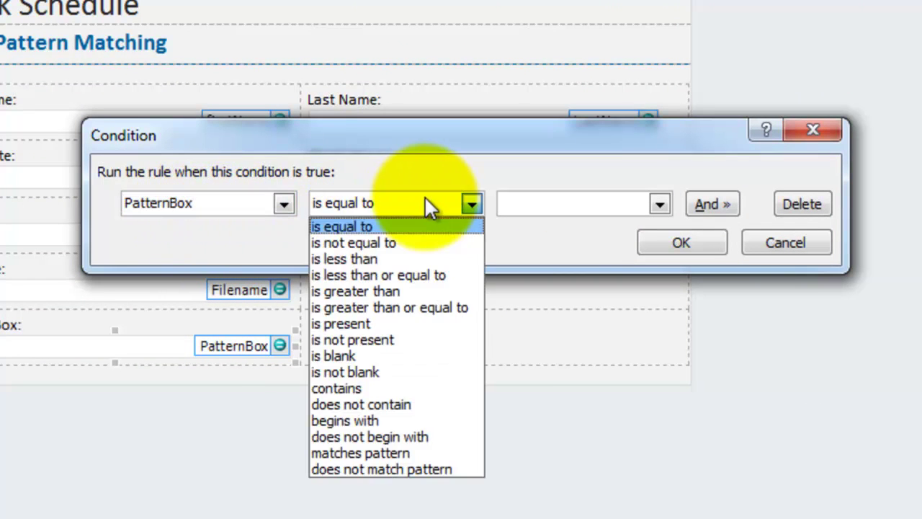
click(408, 469)
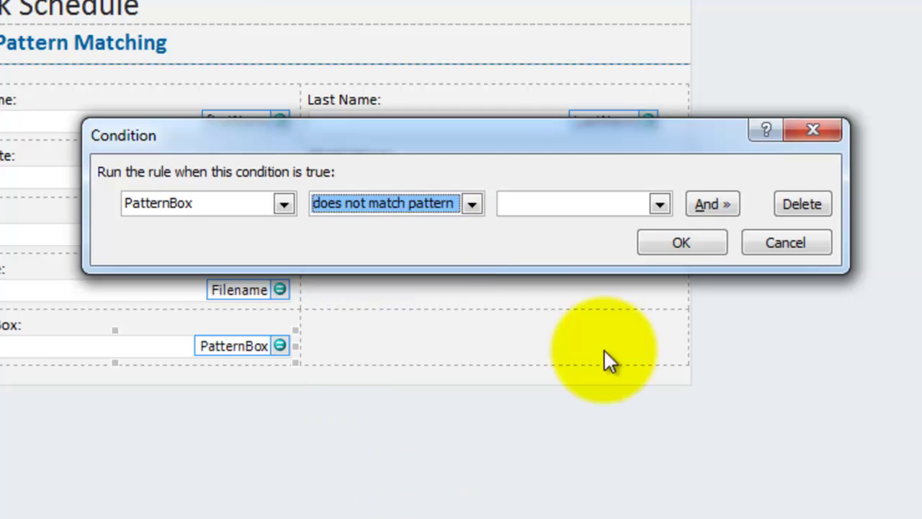
Define a custom pattern of any single letter, \p{L}, for the condition and confirm the rule's condition
click(580, 198)
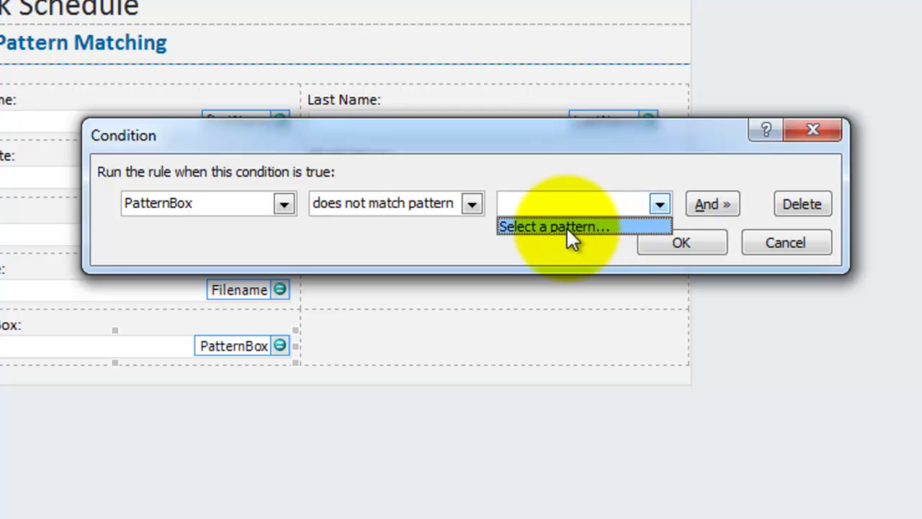
click(566, 226)
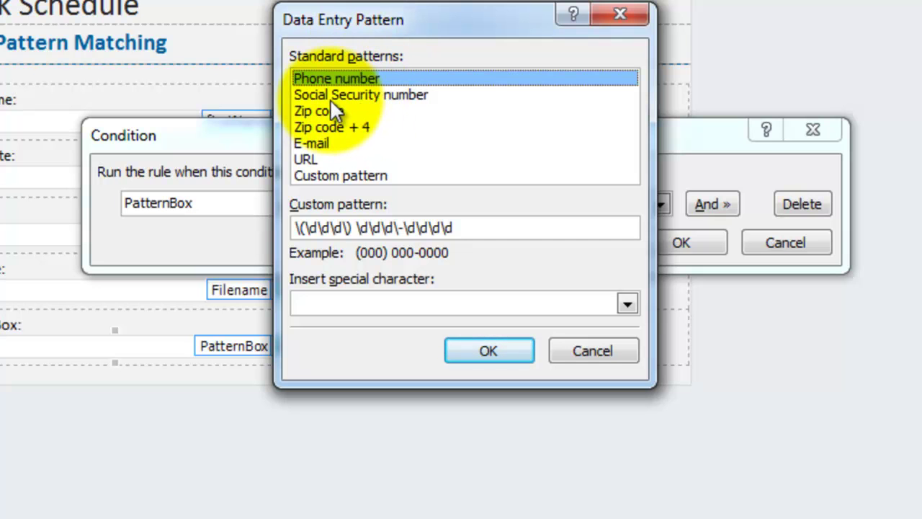
click(335, 175)
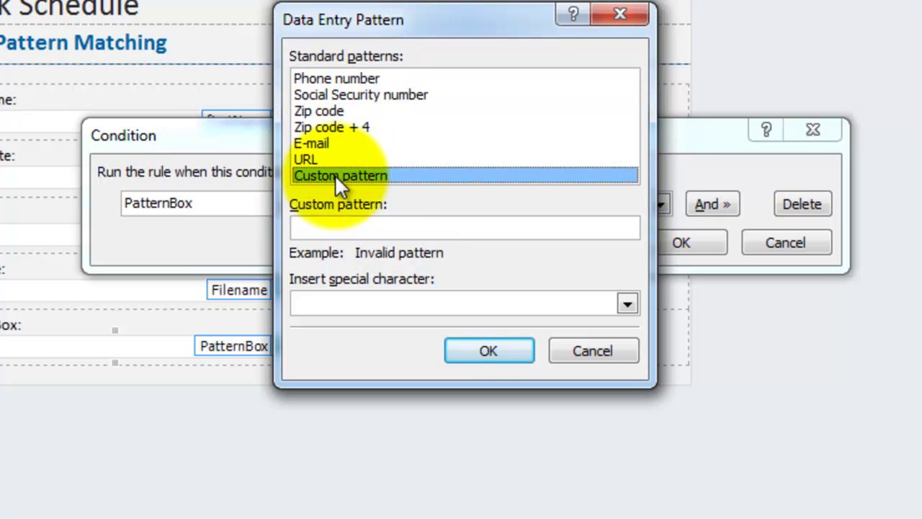
click(628, 304)
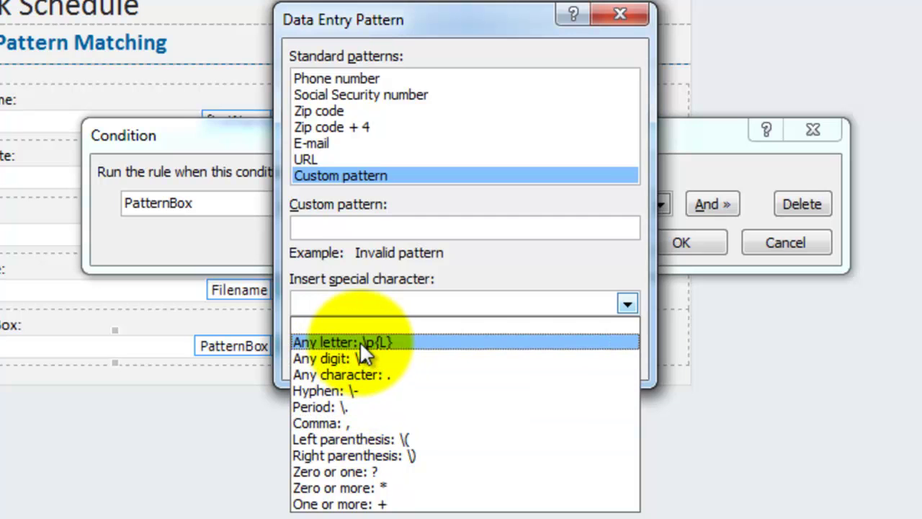
click(360, 343)
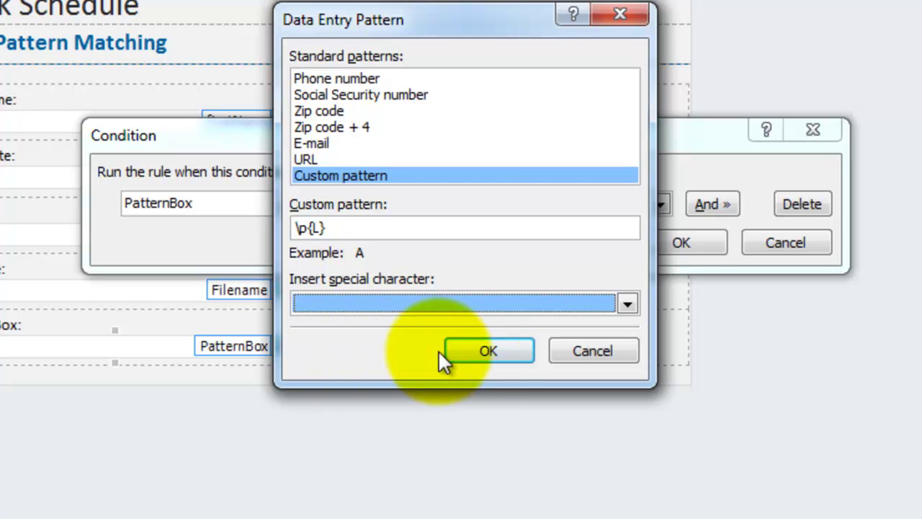
click(490, 352)
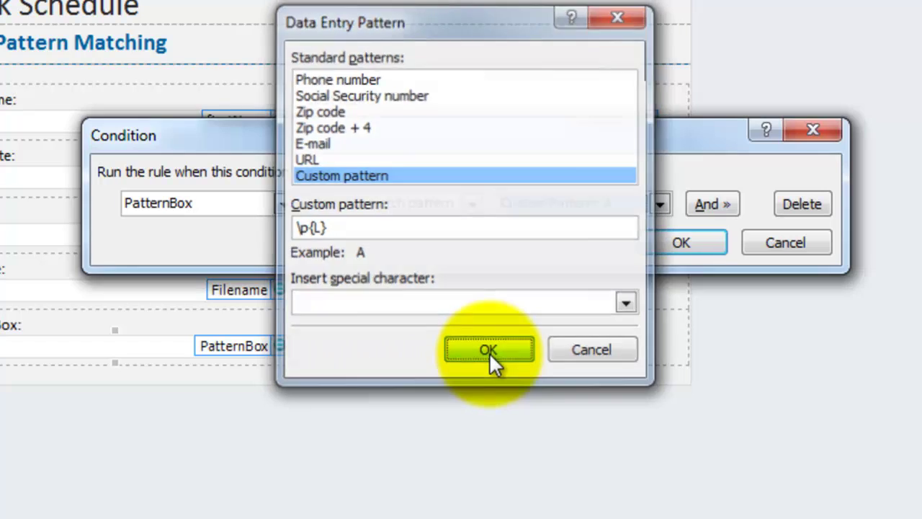
click(688, 242)
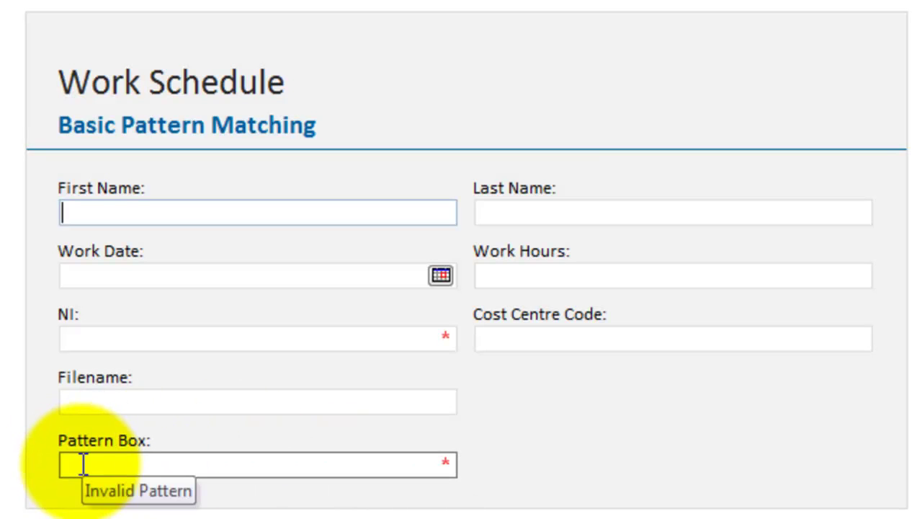
Test the Pattern Box in the form preview with the single letters "e" and "E"
click(82, 461)
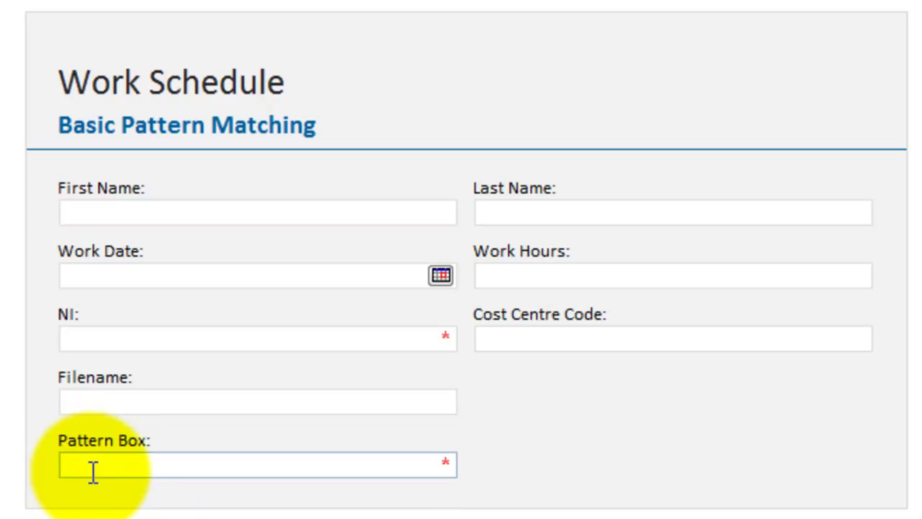
text(e)
key(Tab)
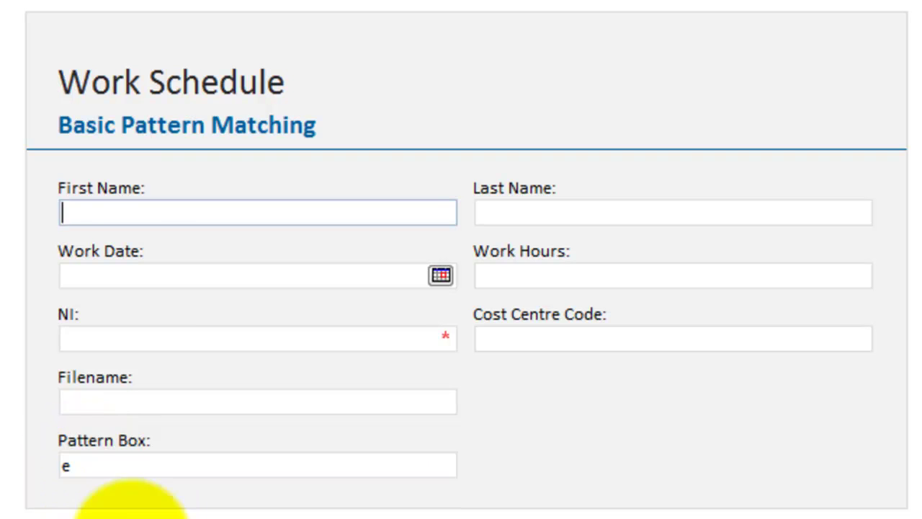
drag(93, 464, 9, 461)
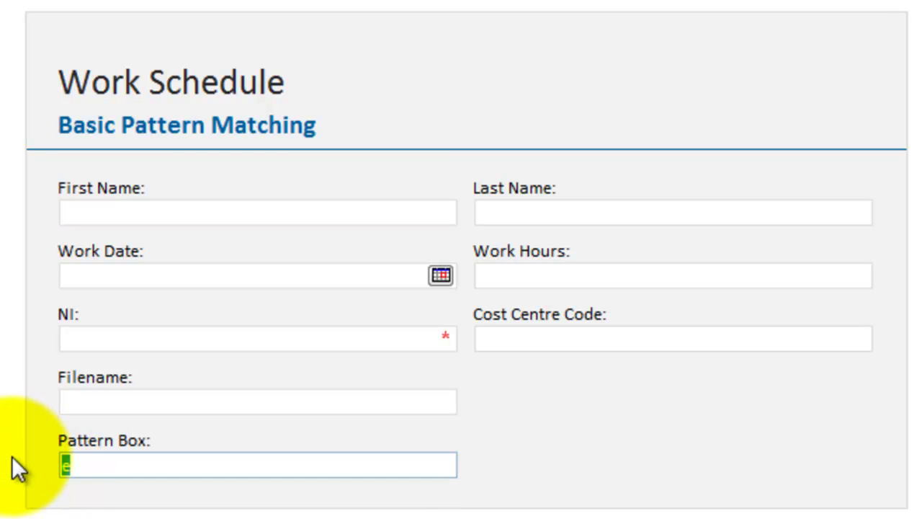
text(E)
key(Tab)
Test the Pattern Box with the non-matching entries "3", "EE" and "&", and close the form preview
drag(72, 467, 31, 469)
text(3)
key(Tab)
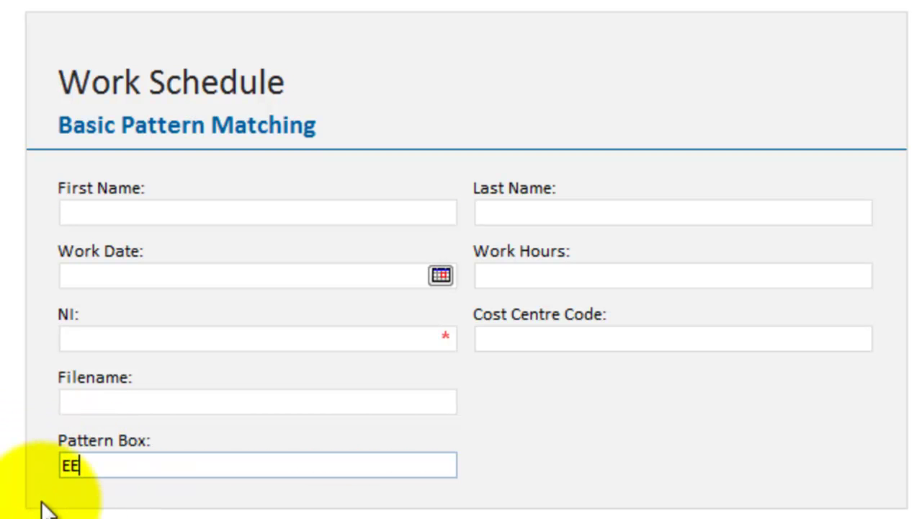
key(Tab)
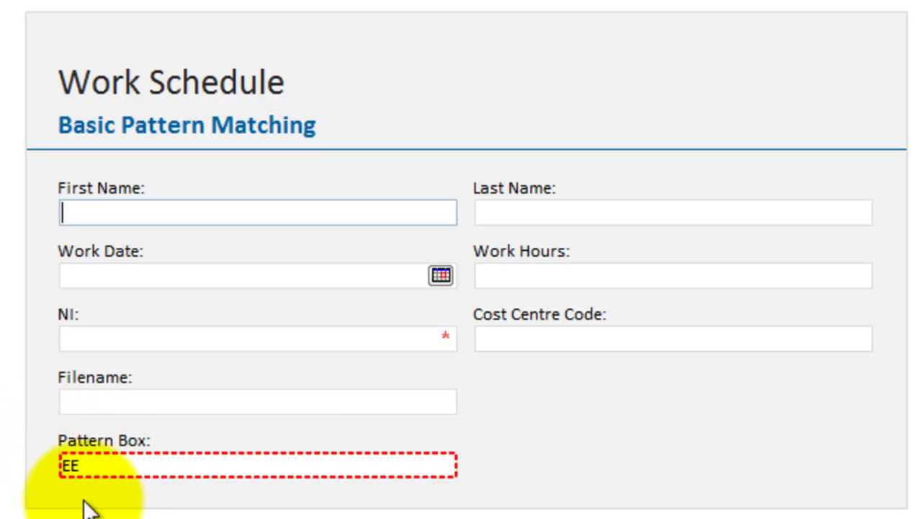
double_click(74, 465)
text(&)
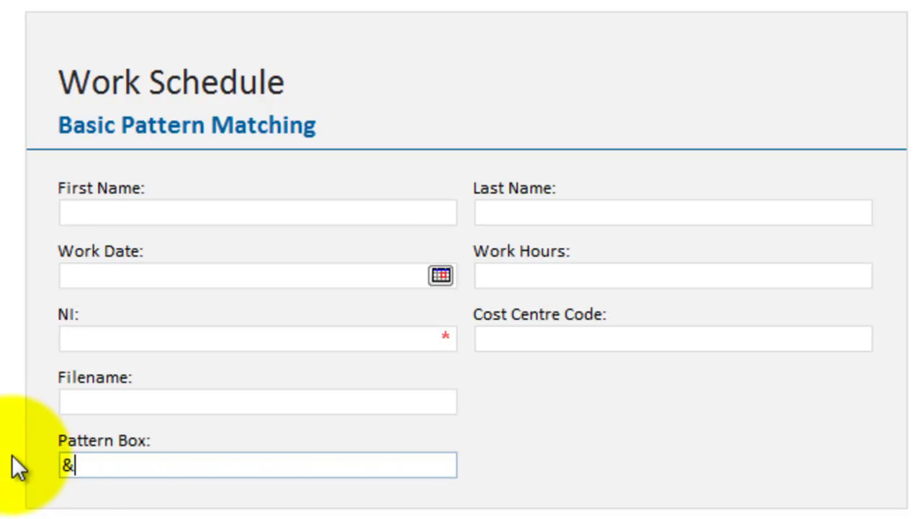
key(Tab)
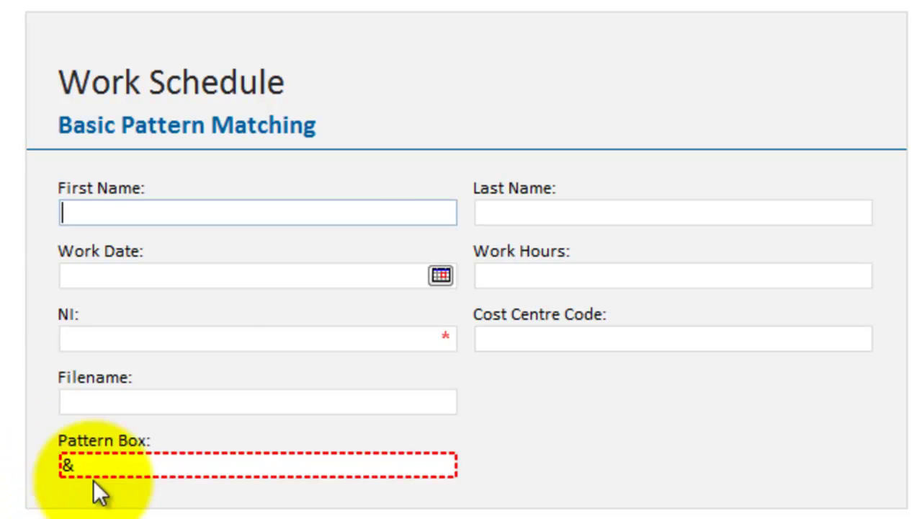
click(537, 2)
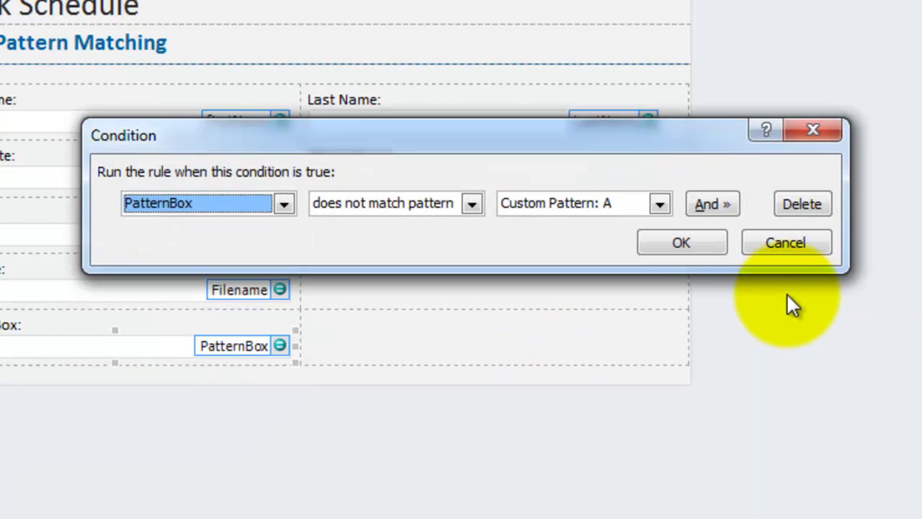
Change the condition's custom pattern to \P{L}, matching any non-letter character, and confirm the rule's condition
click(581, 201)
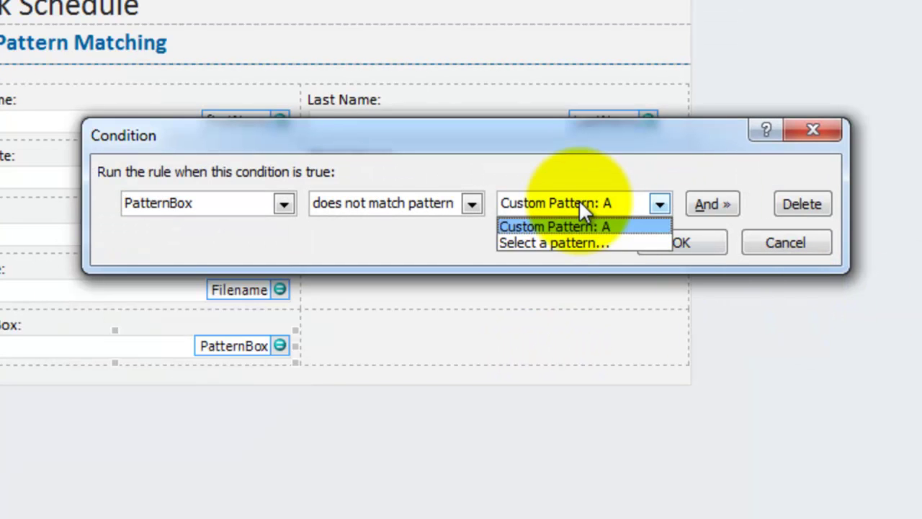
click(566, 243)
drag(402, 226, 237, 220)
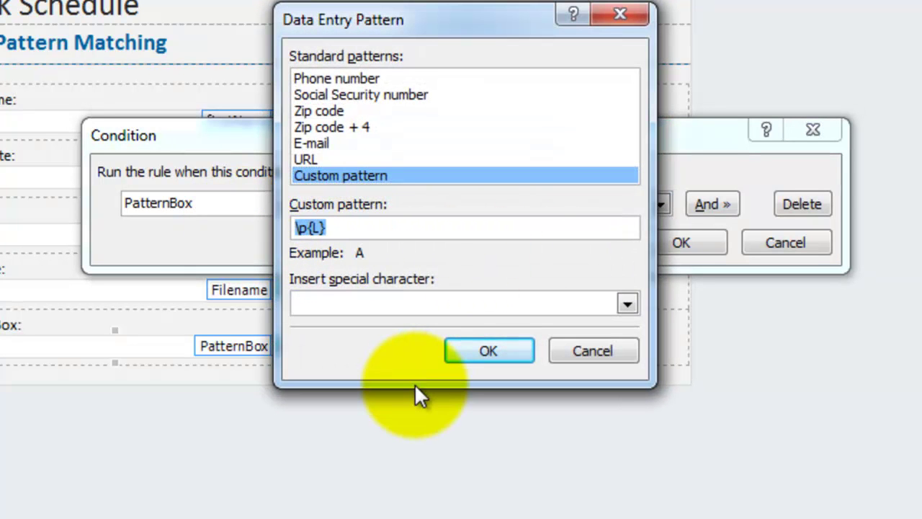
text(\P)
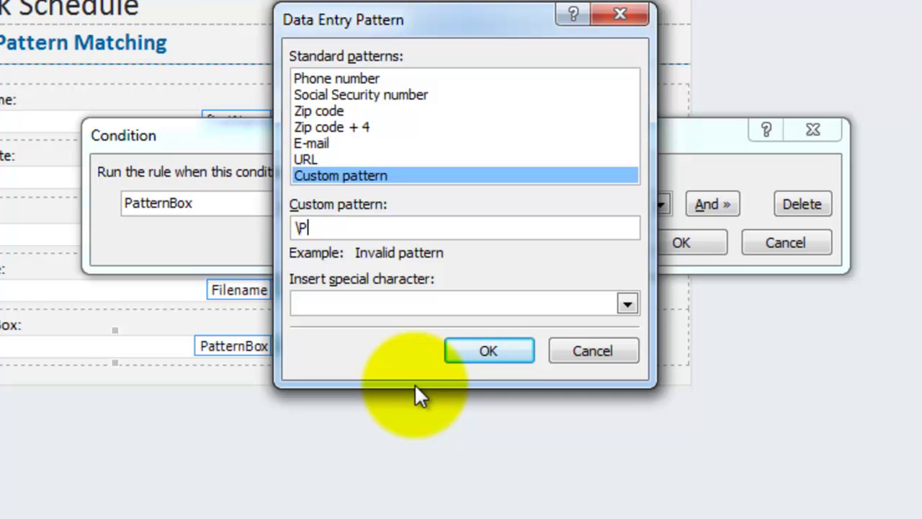
text({L})
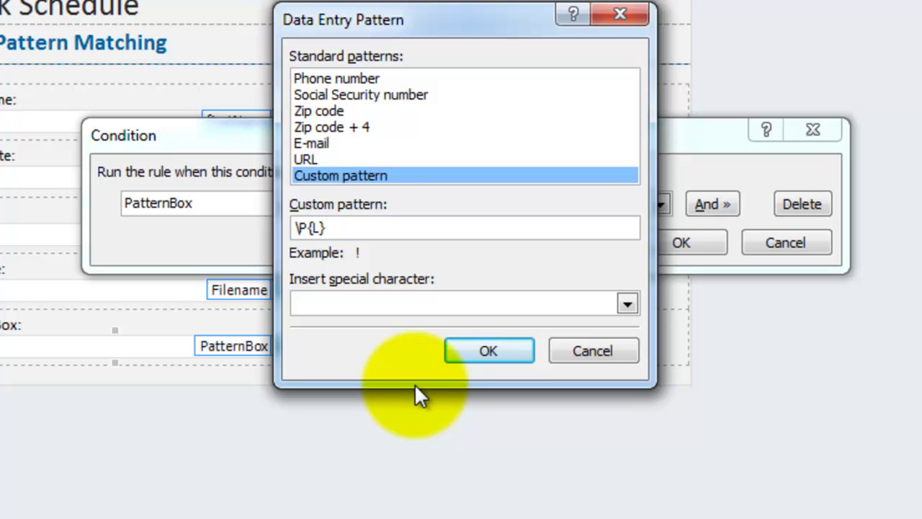
click(494, 343)
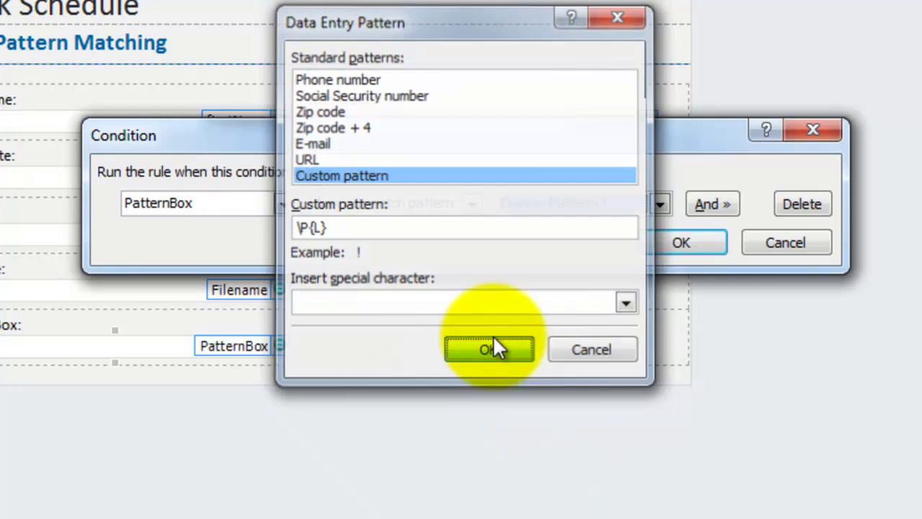
click(692, 245)
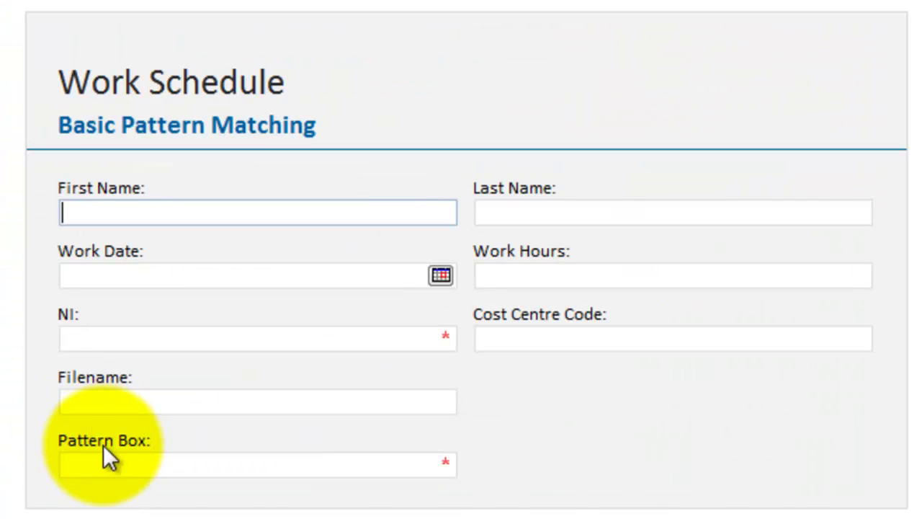
Test the non-letter pattern in the form preview by entering "e" and "E" in the Pattern Box
click(105, 463)
text(e)
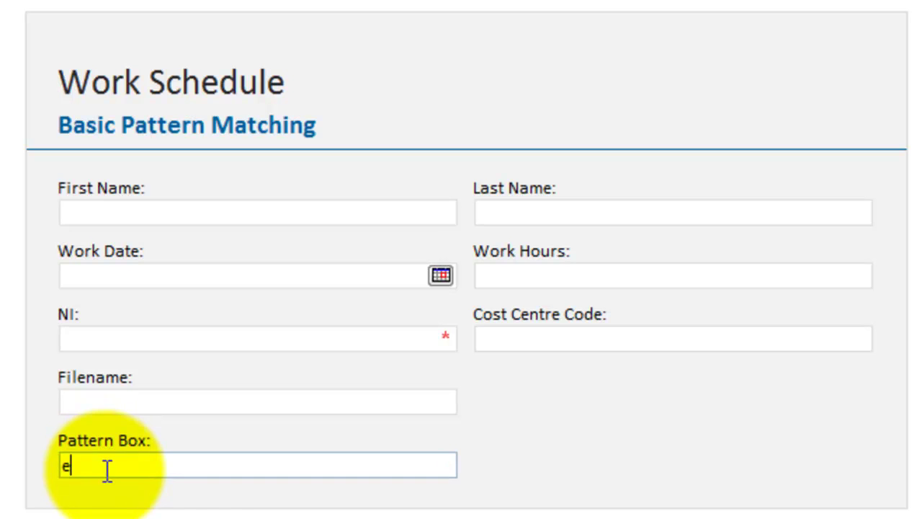
key(Tab)
key(shift+Tab)
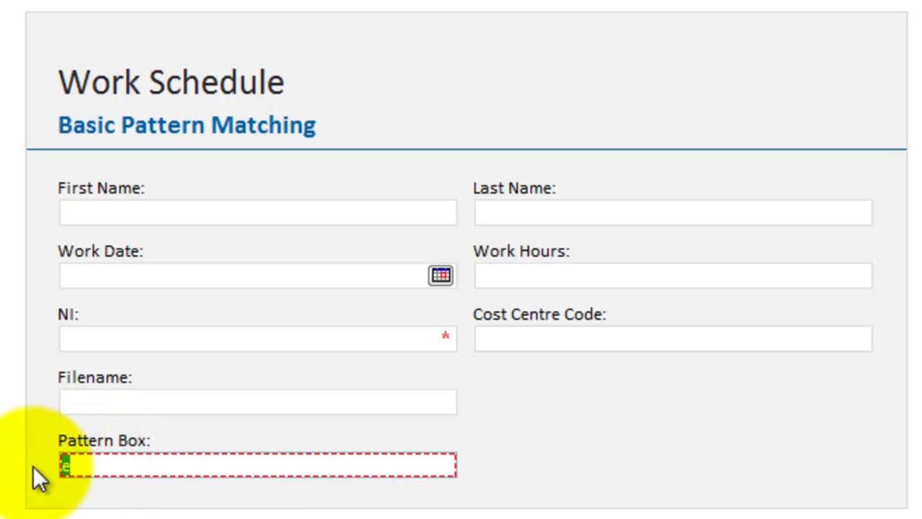
text(E)
key(Tab)
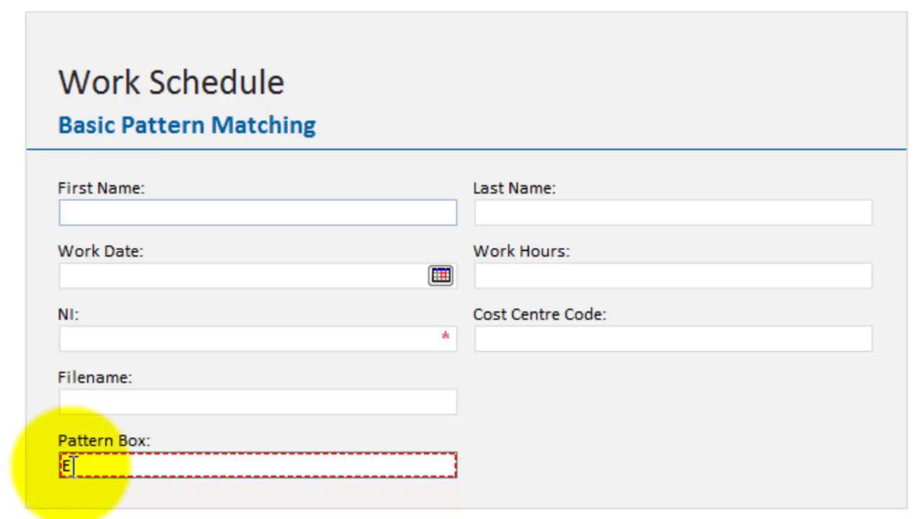
Test the non-letter pattern further by entering "3", "&" and "ee" one after another in the Pattern Box
double_click(72, 466)
text(3)
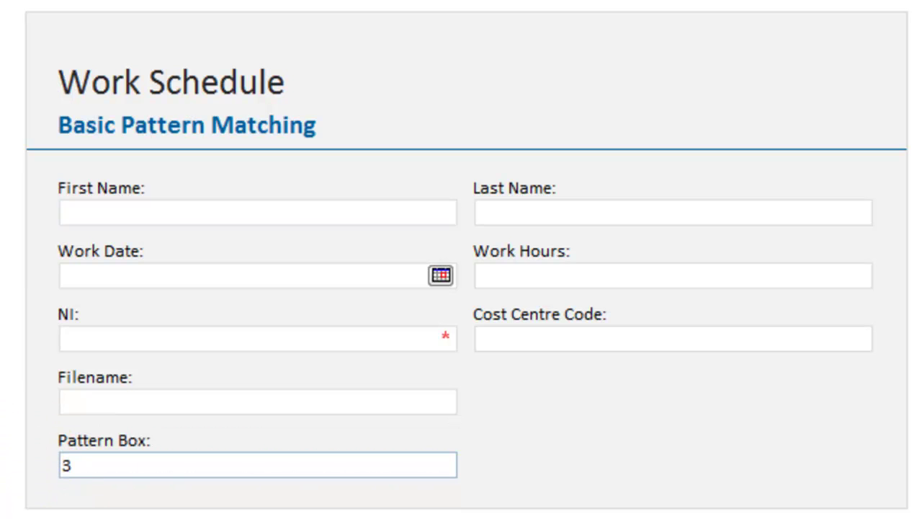
key(Tab)
key(shift+Tab)
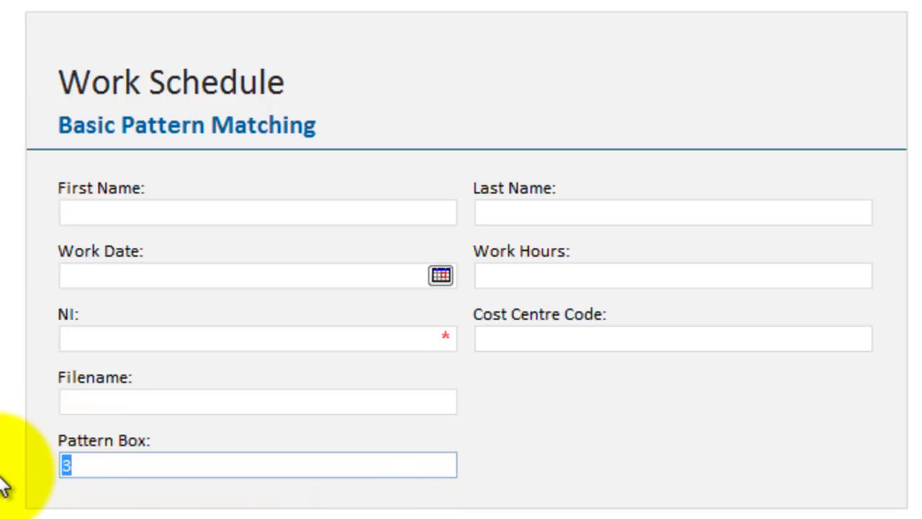
text(&)
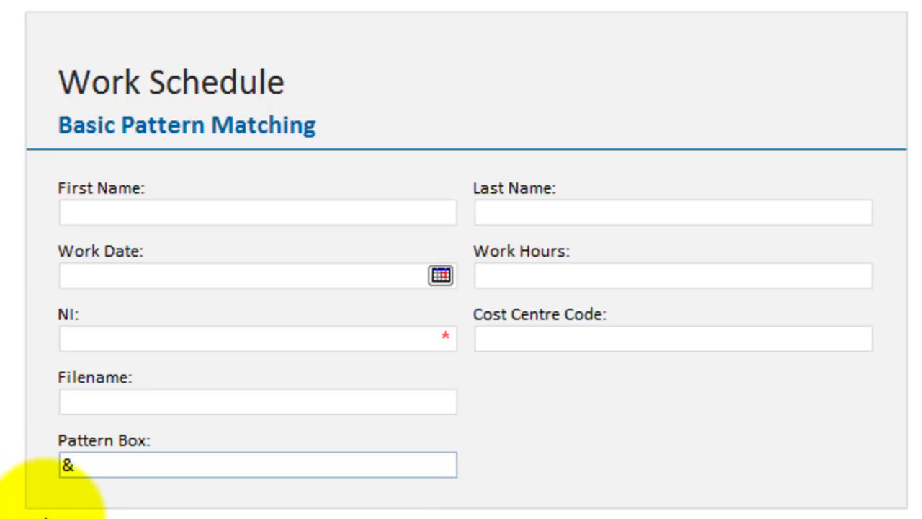
key(Tab)
key(shift+Tab)
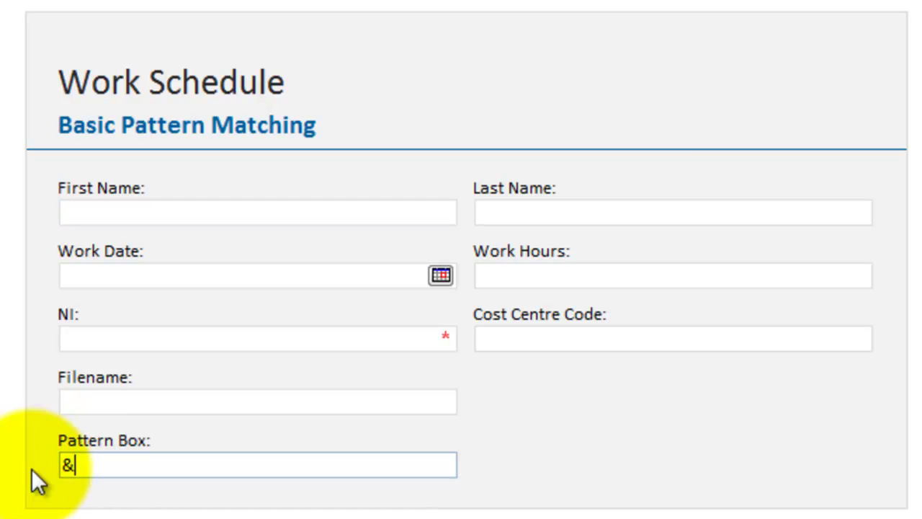
key(shift+Home)
text(ee)
key(Tab)
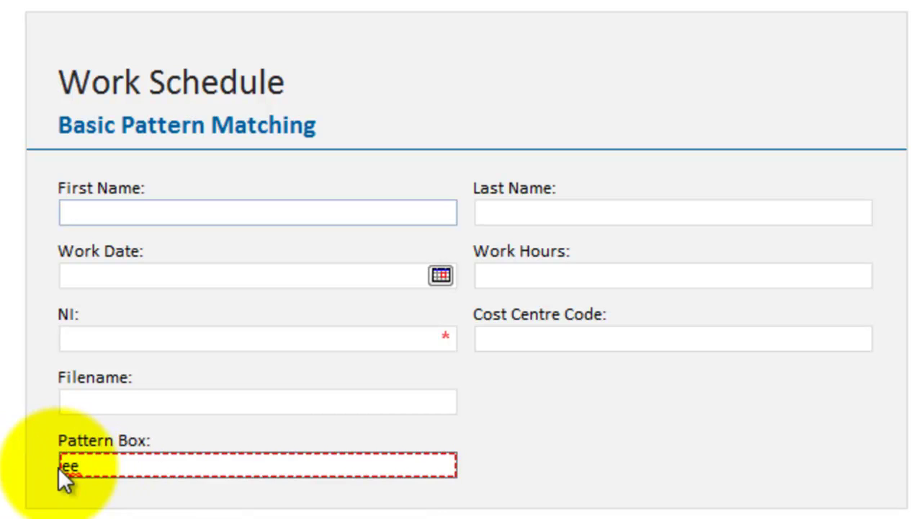
mouse_move(70, 464)
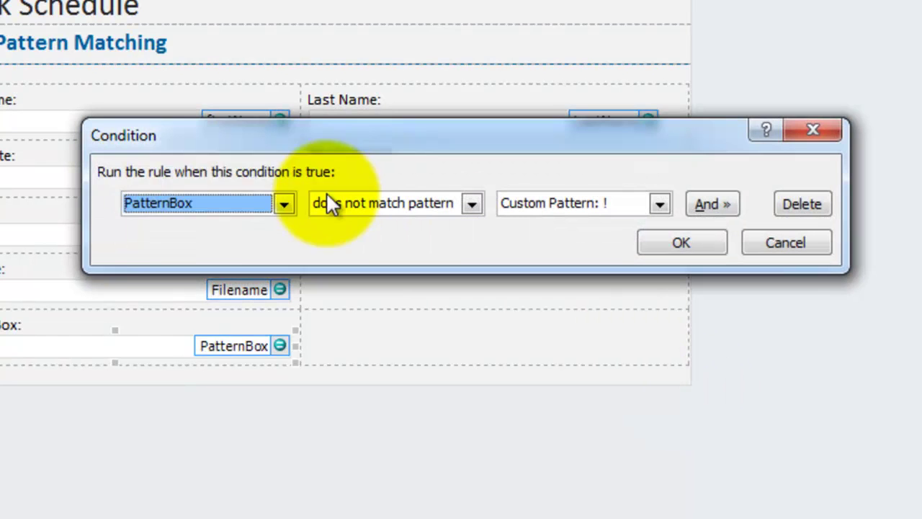
Change the condition's custom pattern to \D, matching any non-digit character, and confirm the rule's condition
click(590, 203)
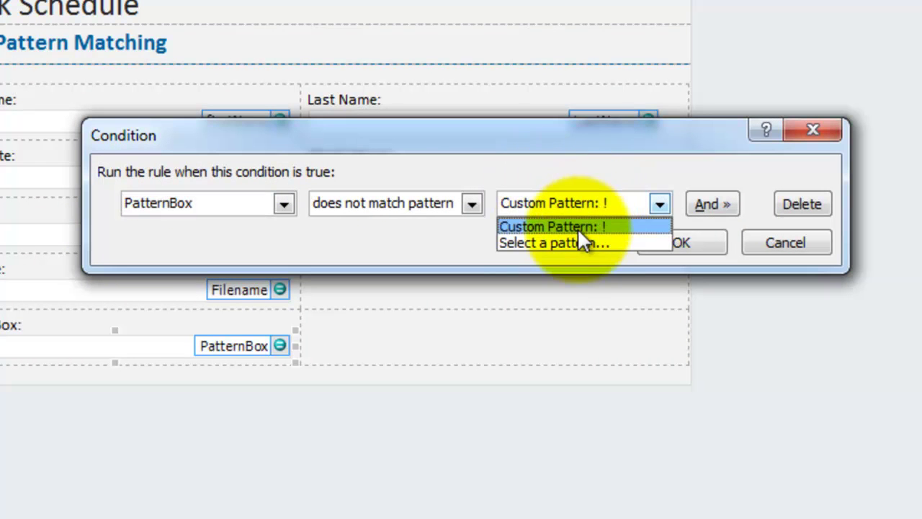
click(580, 243)
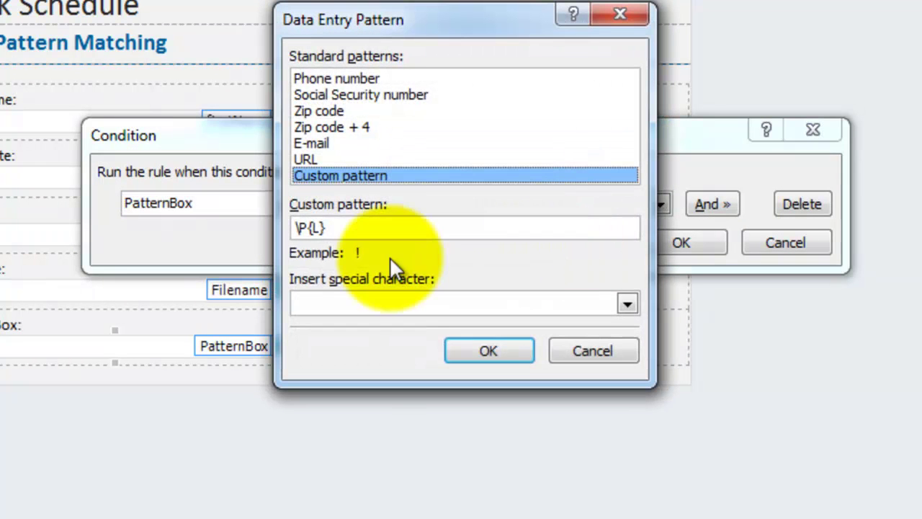
click(380, 307)
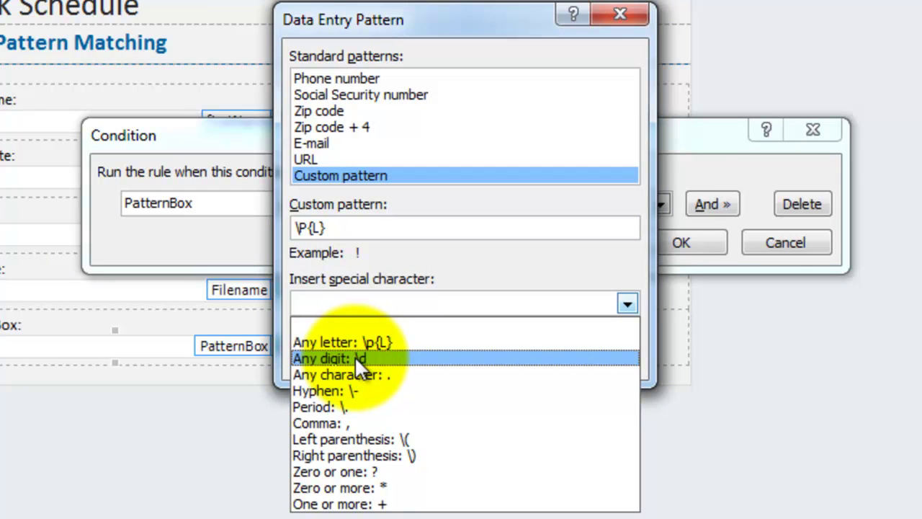
click(353, 228)
key(shift+Home)
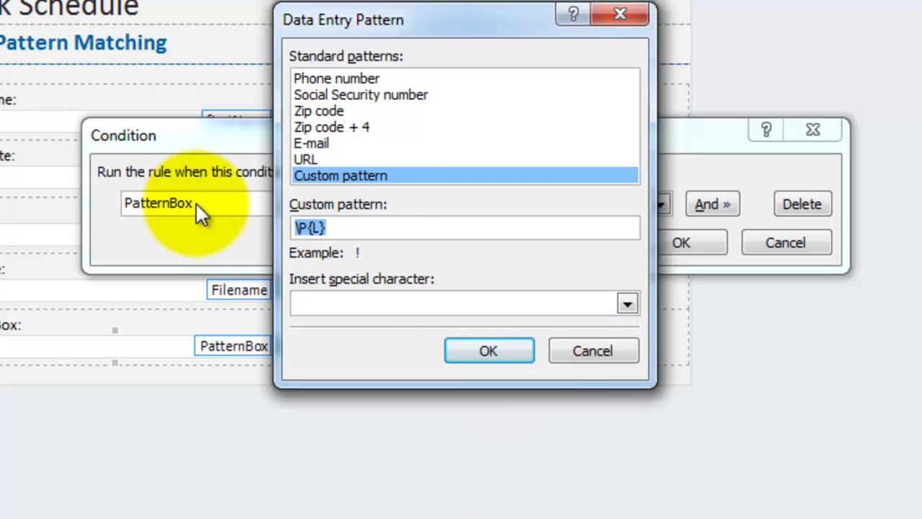
text(\D)
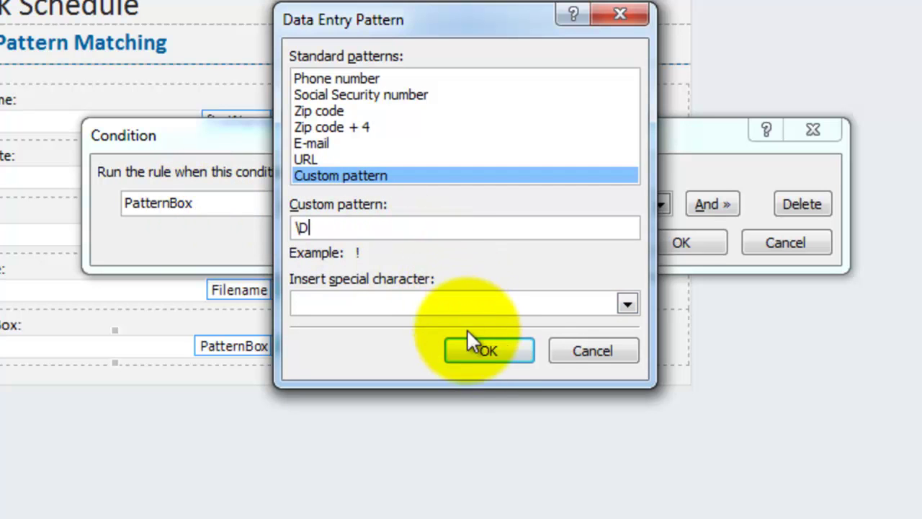
click(478, 351)
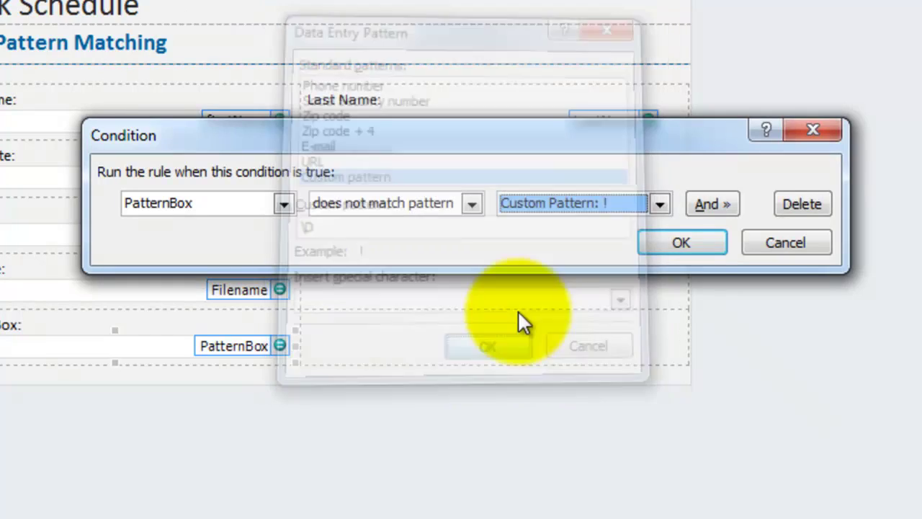
click(666, 240)
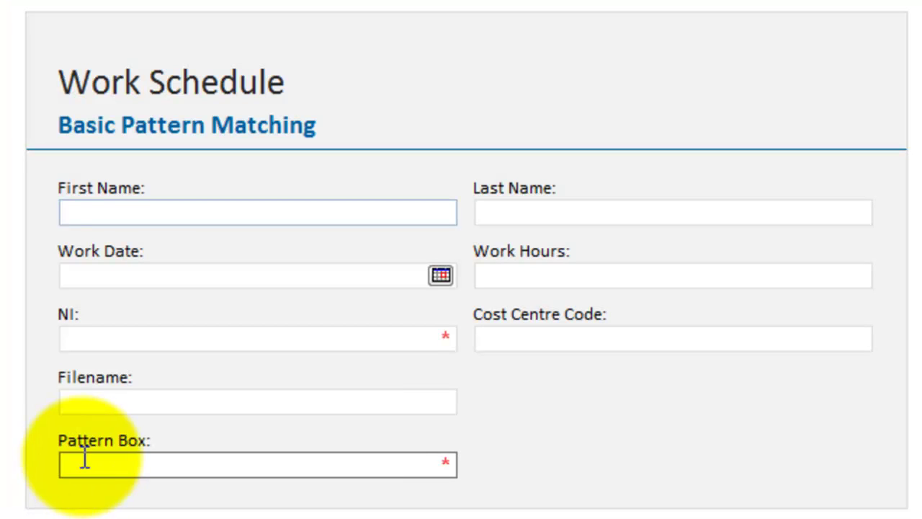
Test the non-digit pattern in the form preview by entering "3" and "D" in the Pattern Box
click(97, 469)
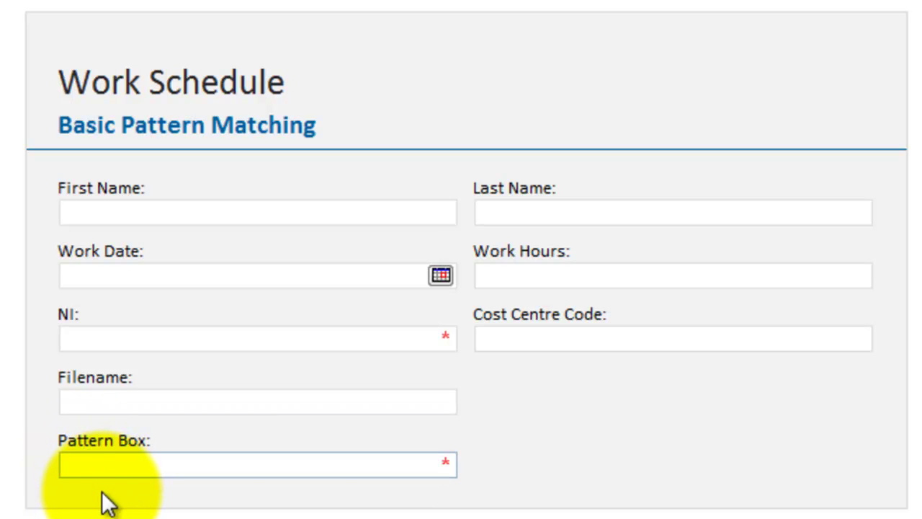
text(3)
key(Tab)
drag(72, 473, 52, 475)
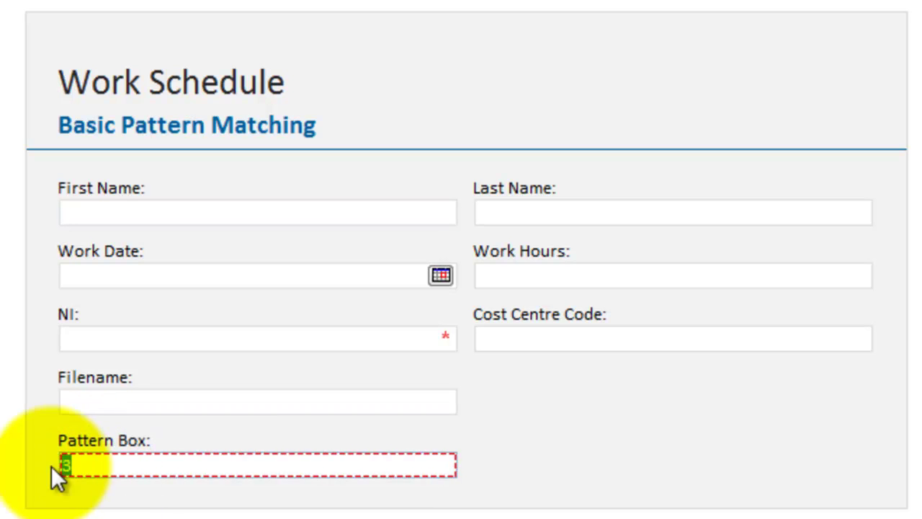
text(D)
key(Tab)
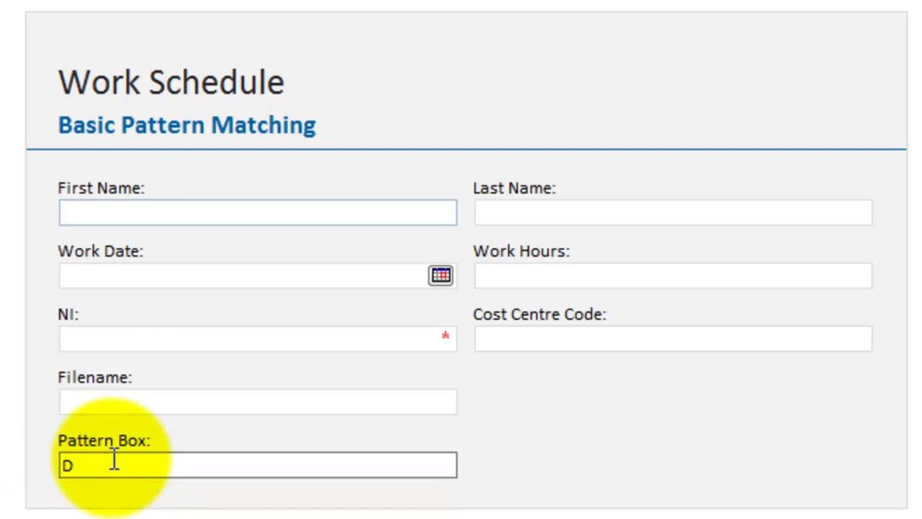
Test the non-digit pattern with the entries "d" and "&" in the Pattern Box
drag(114, 465, 1, 463)
text(d)
key(Tab)
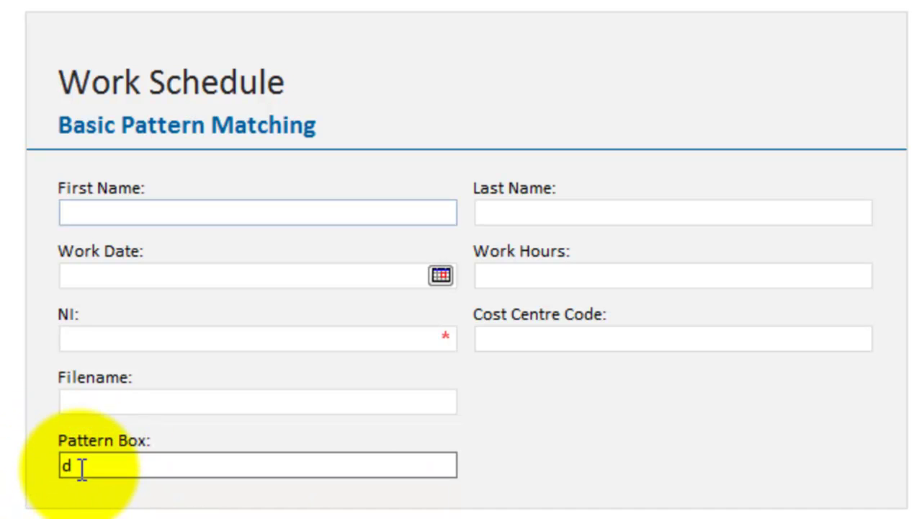
drag(79, 474, 2, 468)
text(&)
key(Tab)
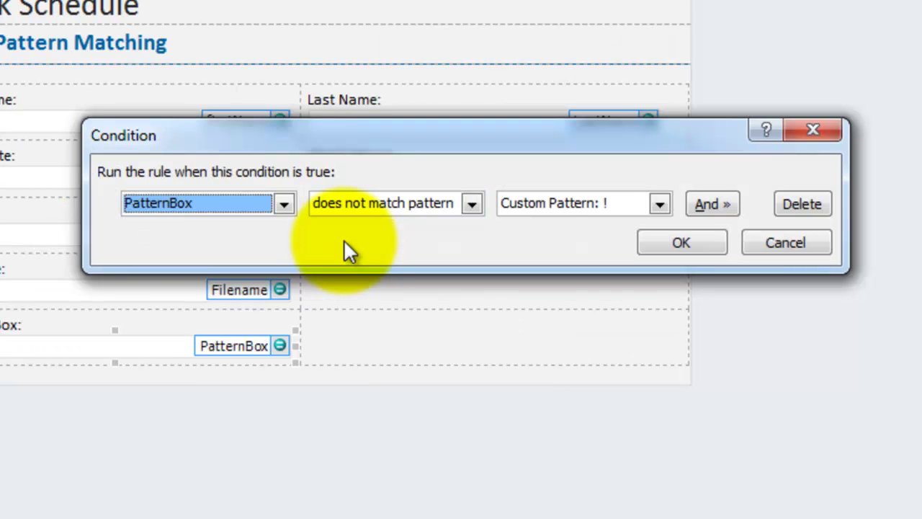
Replace the condition's custom pattern with \w, matching any word character, and confirm the pattern
click(659, 203)
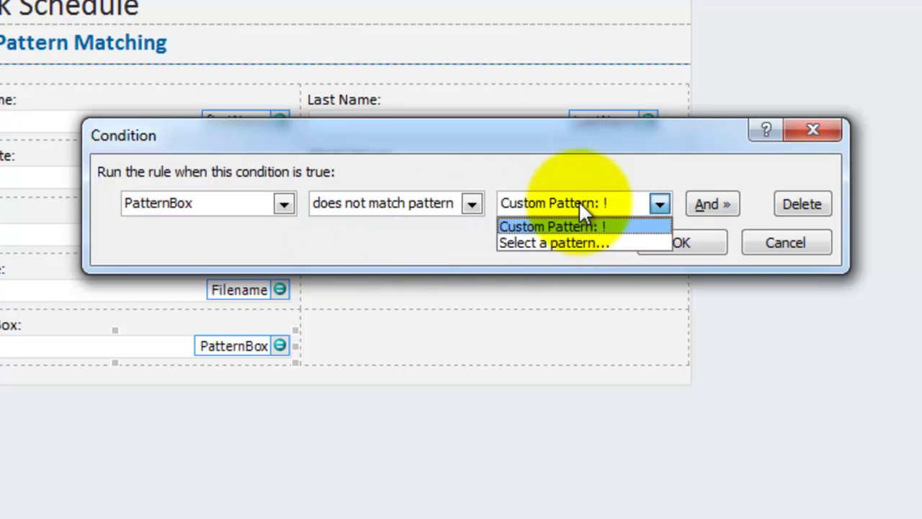
click(571, 254)
click(403, 306)
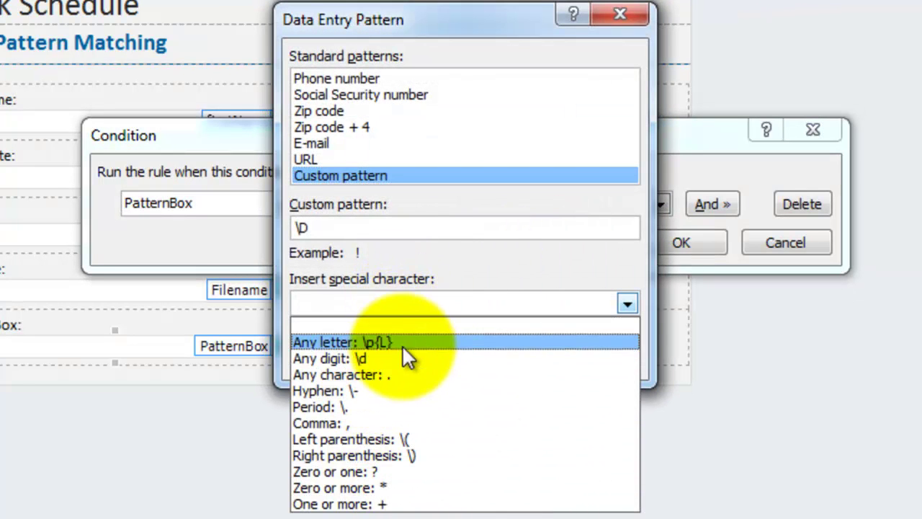
click(341, 228)
double_click(341, 228)
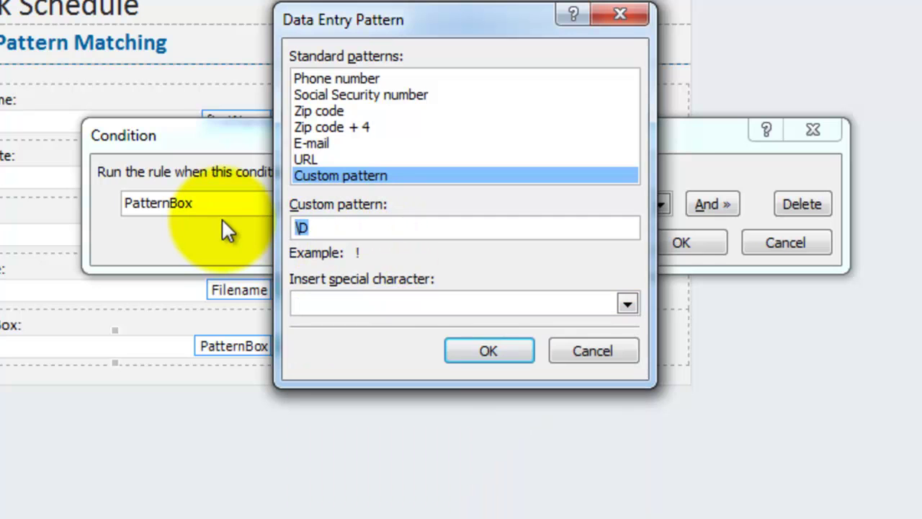
text(\w)
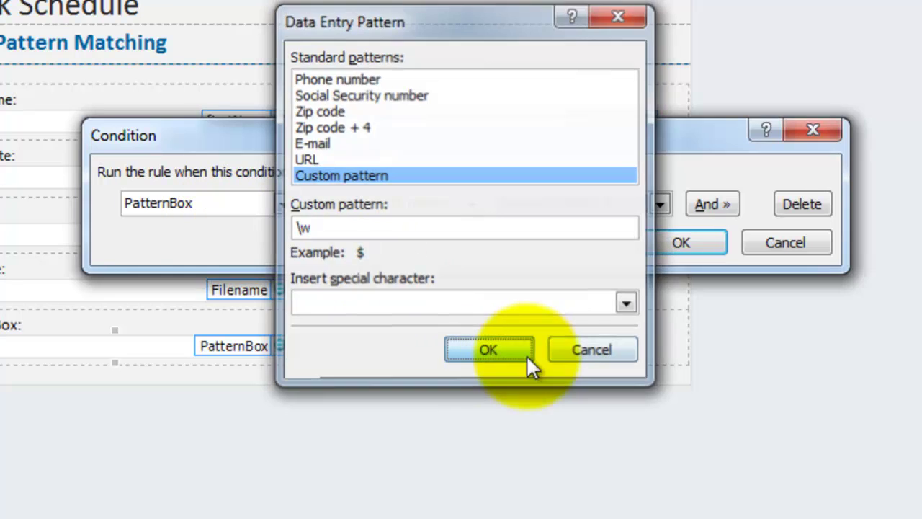
click(527, 355)
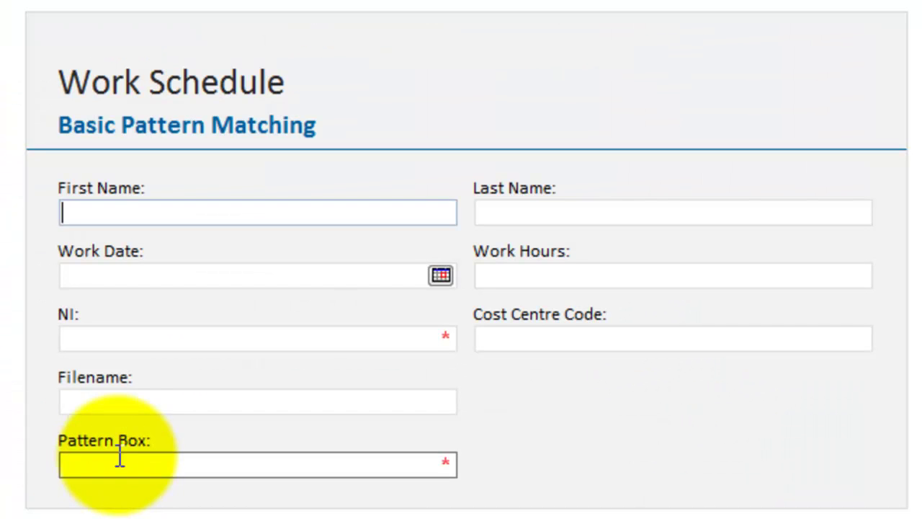
Test the \w pattern in the form preview by entering "3", "w" and "W" in the Pattern Box
click(119, 461)
text(3)
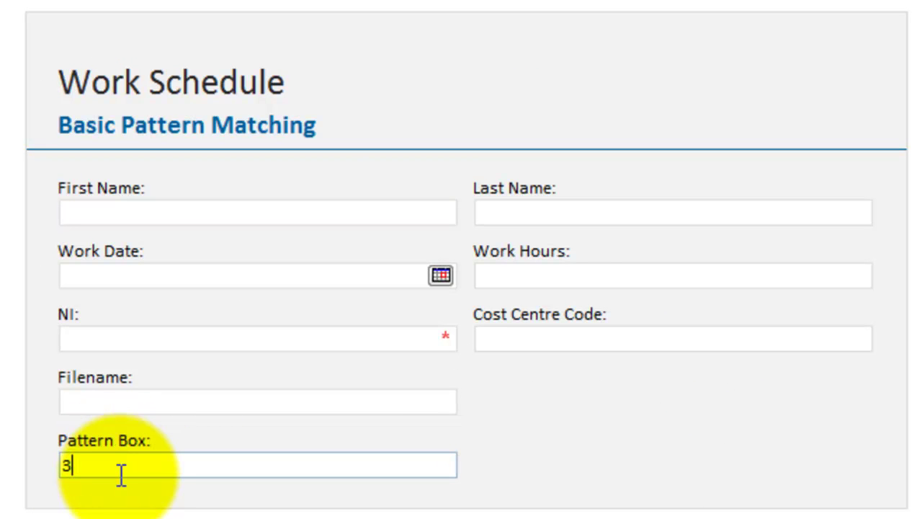
double_click(121, 473)
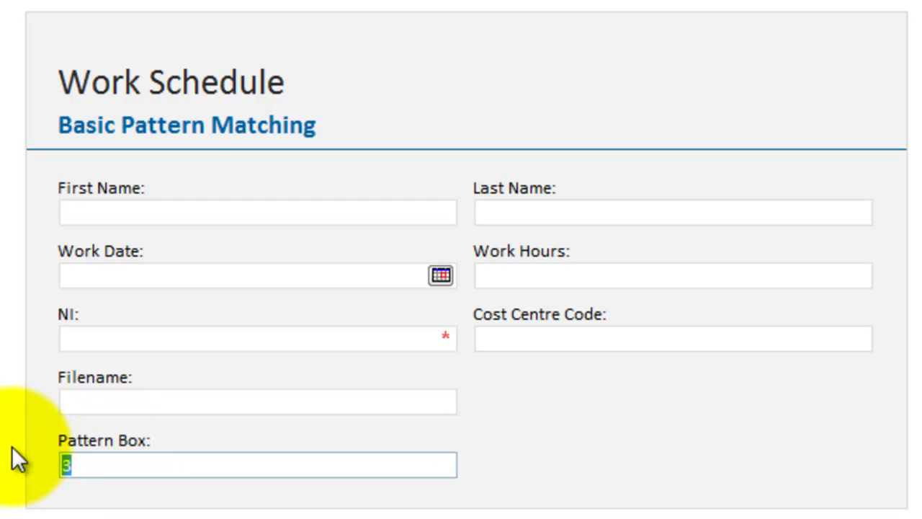
text(w)
click(118, 464)
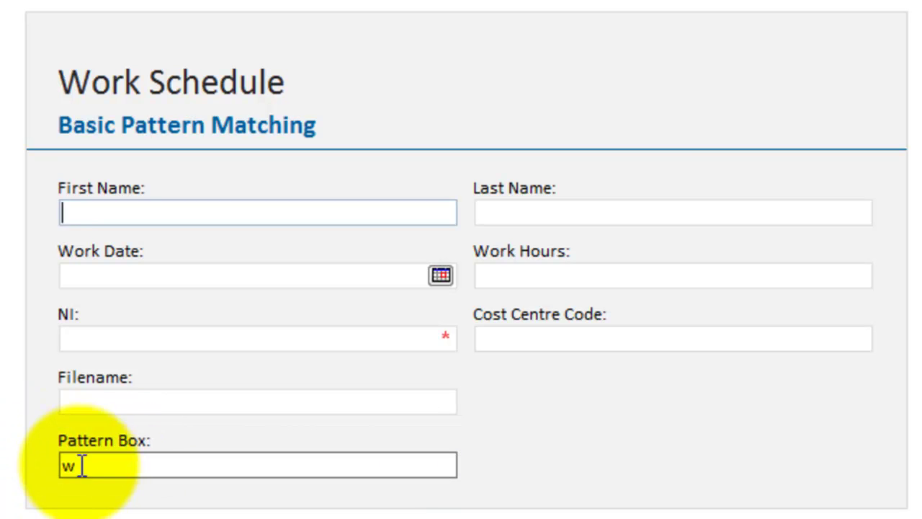
drag(117, 464, 31, 468)
text(W)
key(Tab)
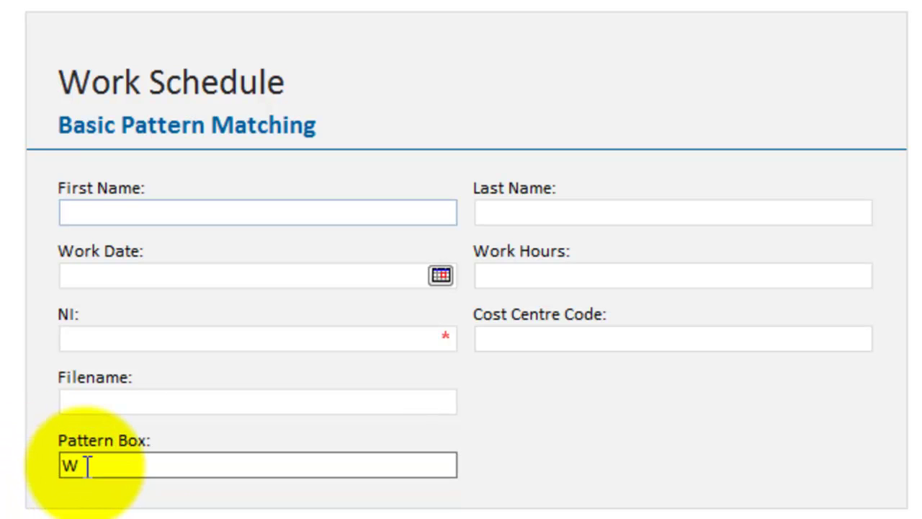
Test the Pattern Box with the entry "&", and close the form preview and the reopened rule condition
drag(123, 465, 22, 504)
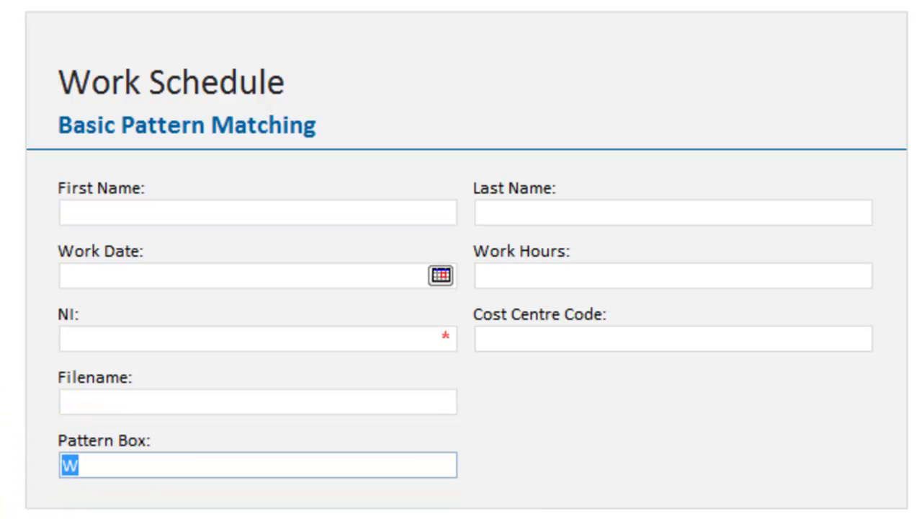
text(&)
key(Tab)
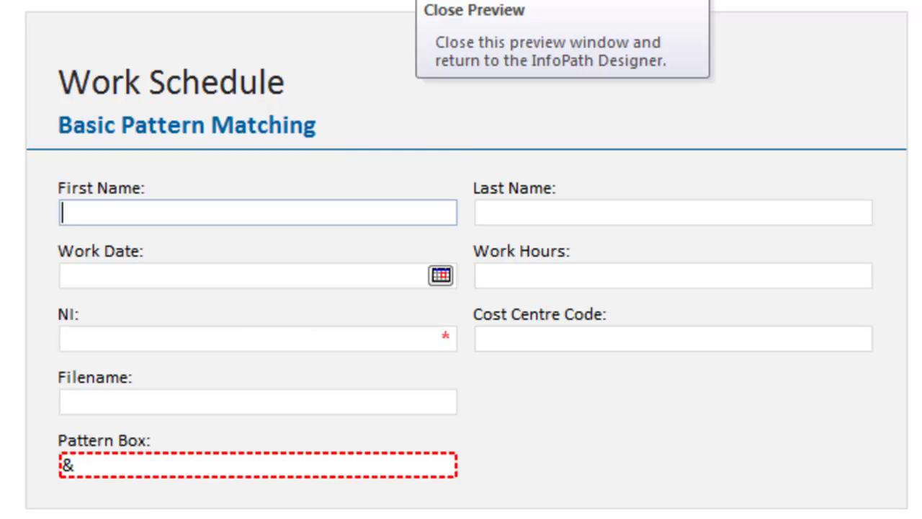
click(425, 1)
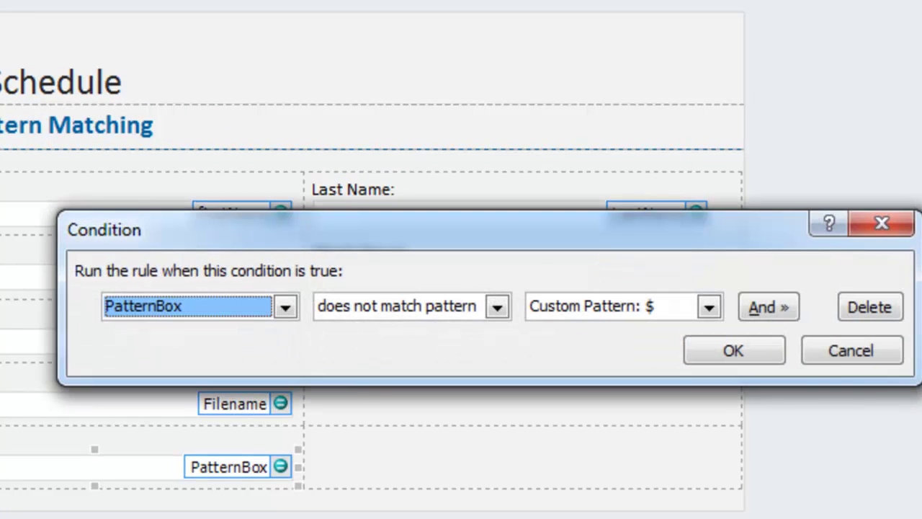
click(843, 352)
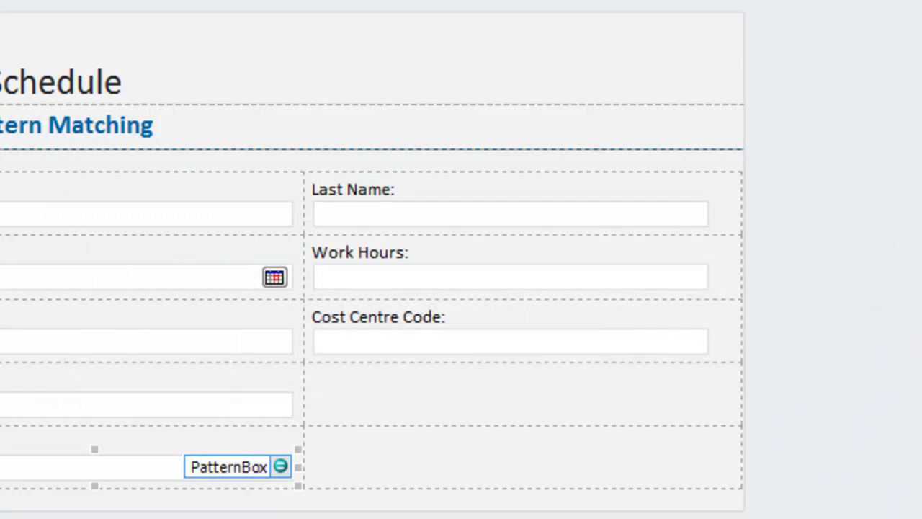